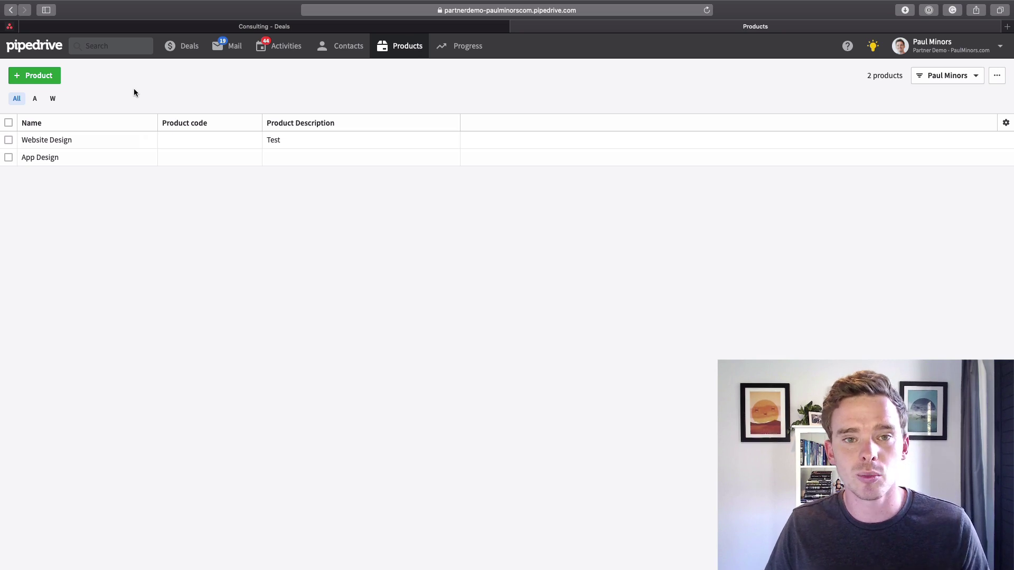
# Create a new product named SEO with no category and a unit price of 500 USD.
pyautogui.click(50, 75)
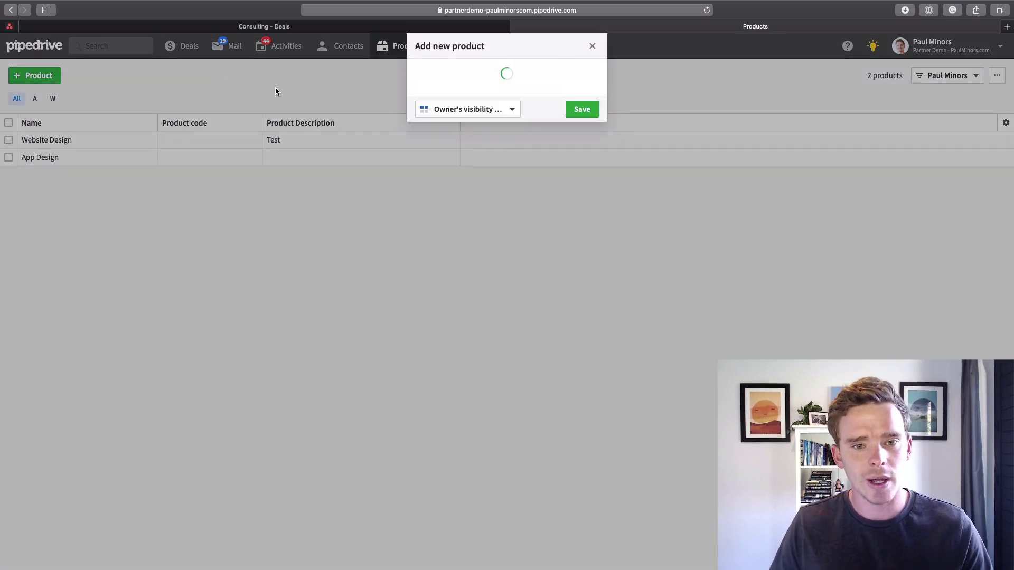
pyautogui.write('SEO')
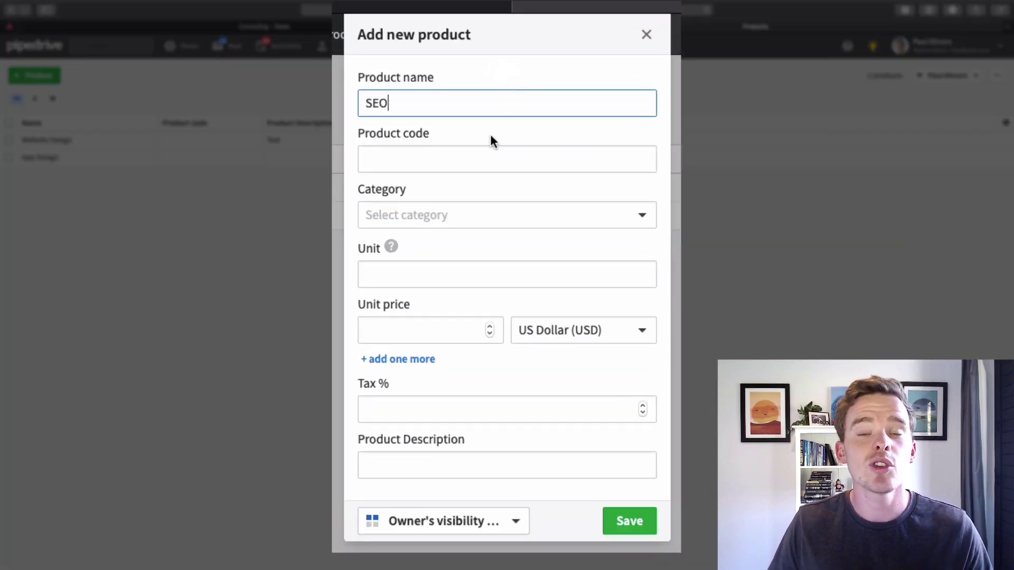
pyautogui.click(451, 157)
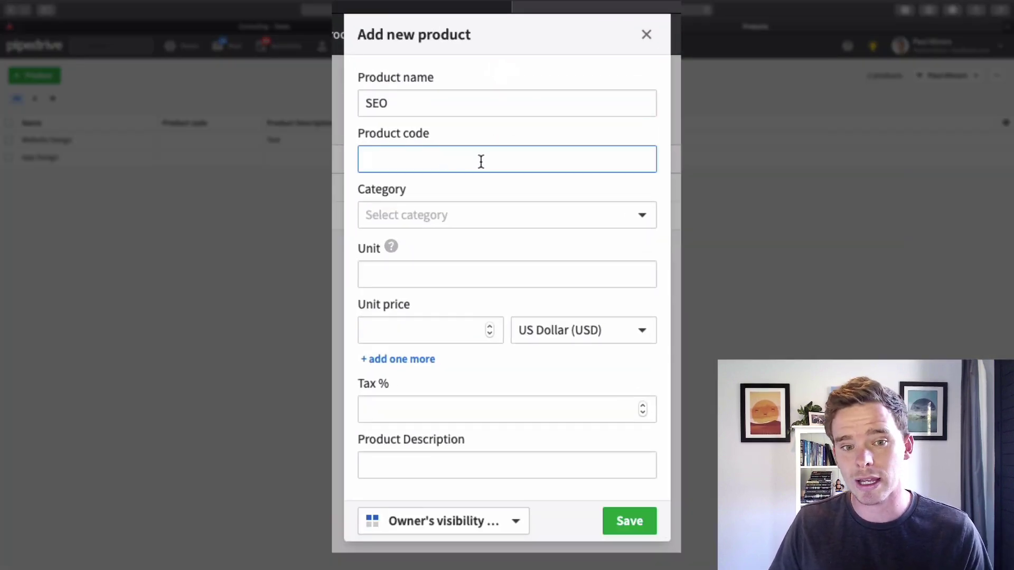
pyautogui.click(454, 214)
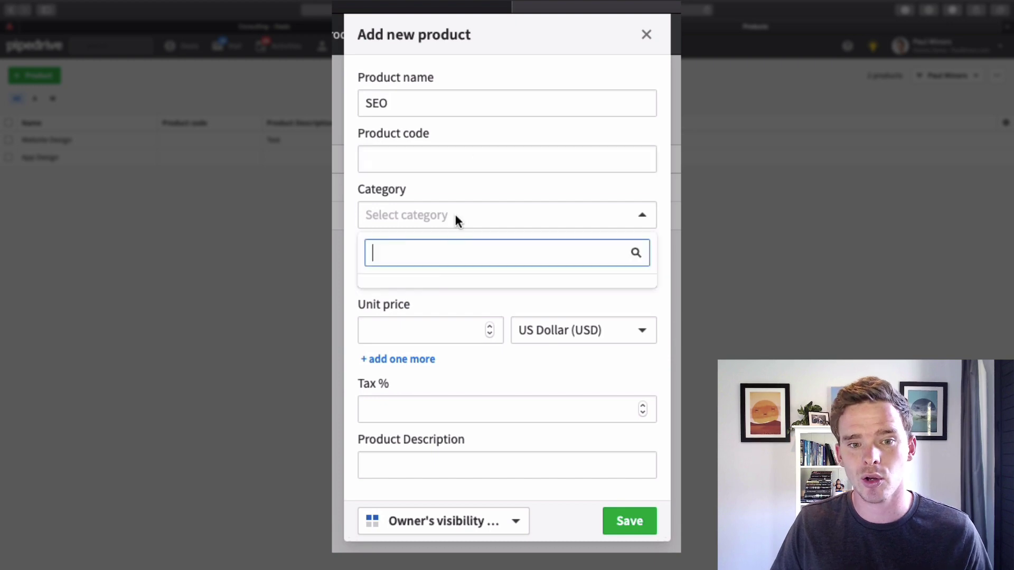
pyautogui.click(501, 213)
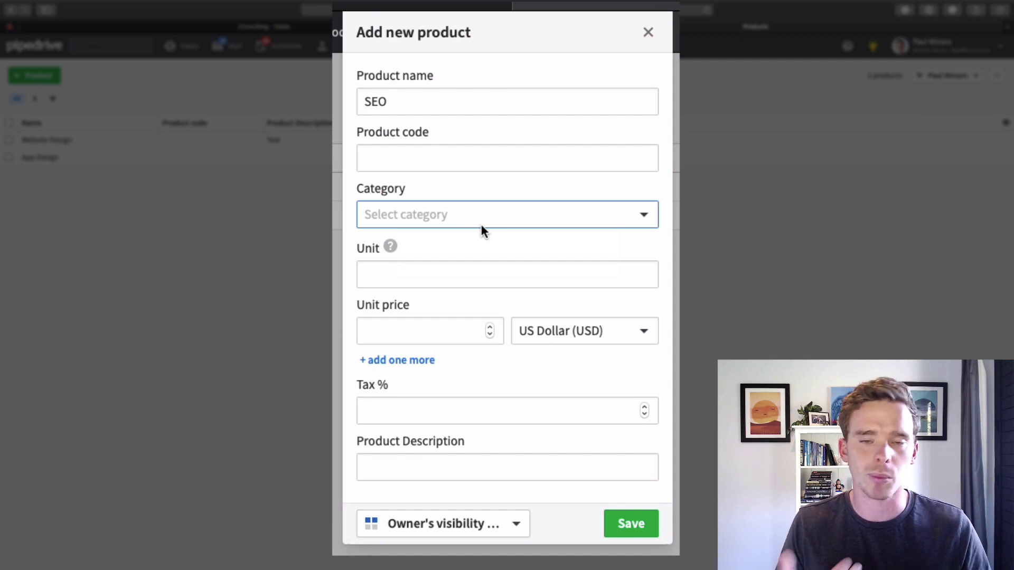
pyautogui.click(445, 214)
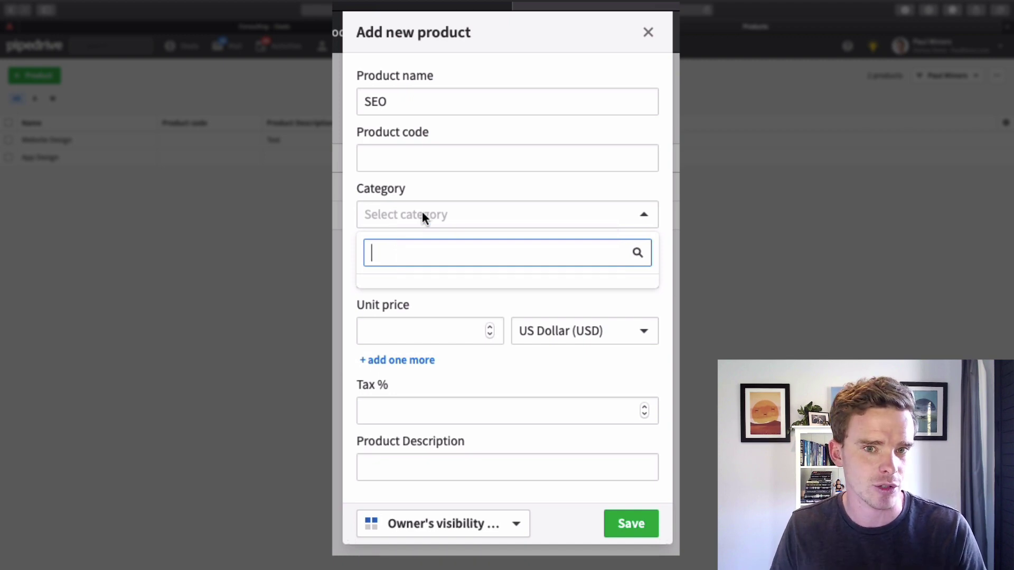
pyautogui.click(471, 194)
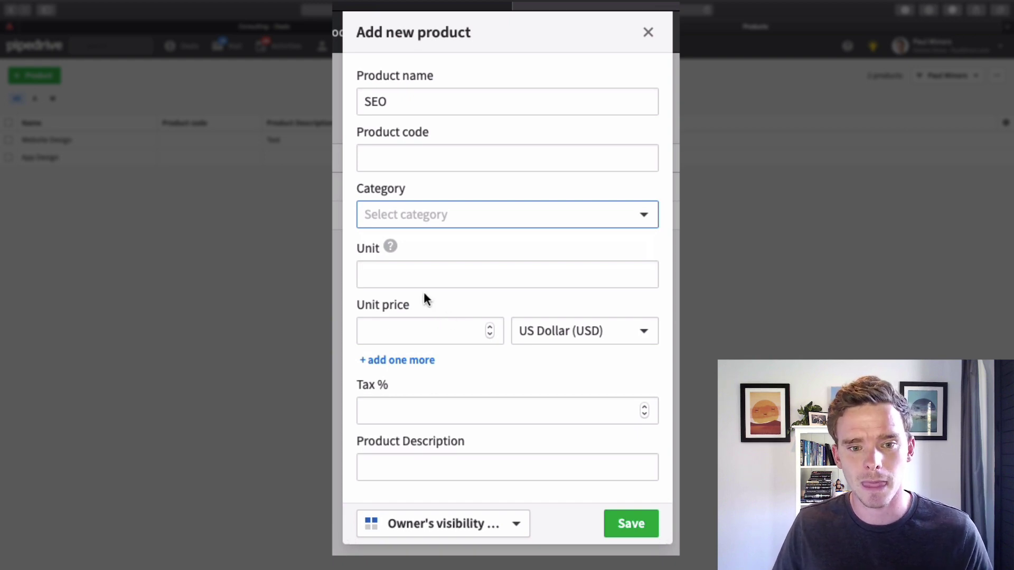
pyautogui.click(422, 330)
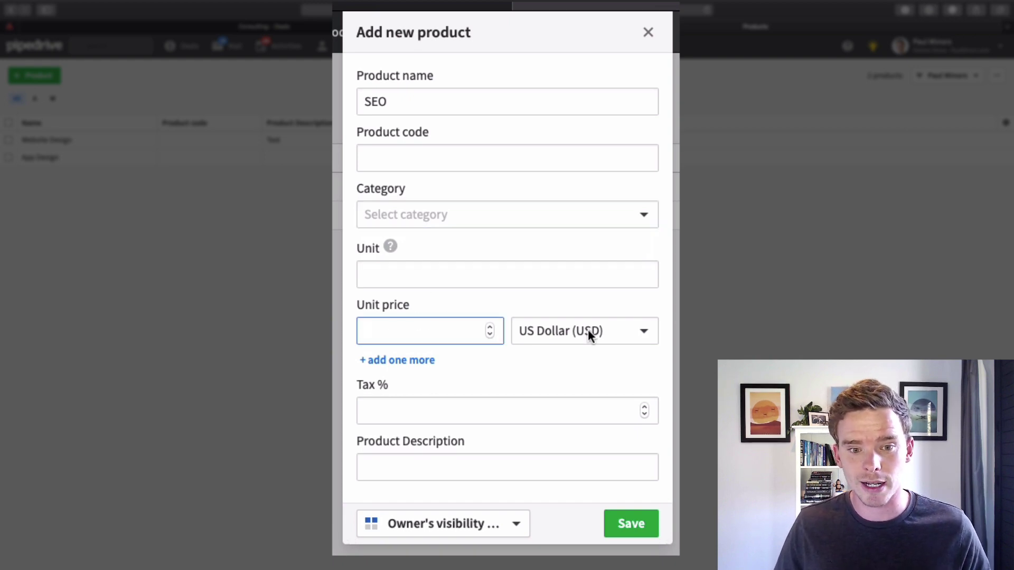
pyautogui.write('500')
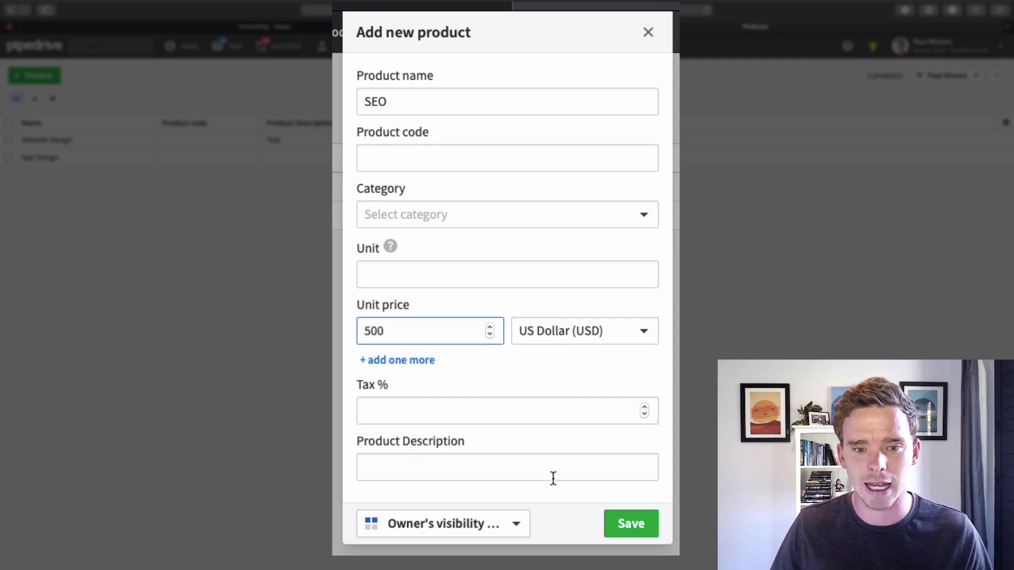
# Save the SEO product at US$500.00, then review its details and the deals using it.
pyautogui.click(651, 530)
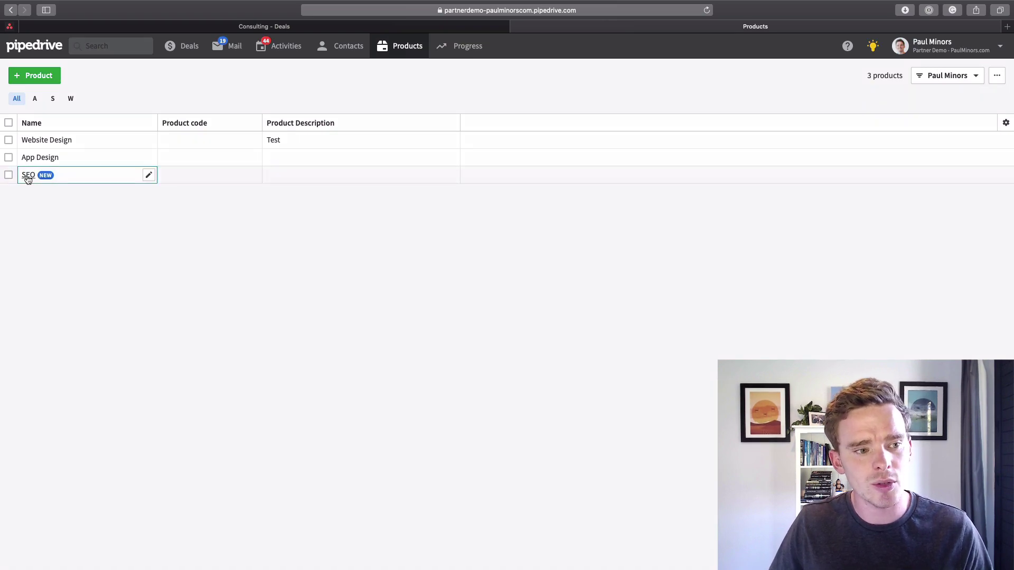
pyautogui.click(29, 175)
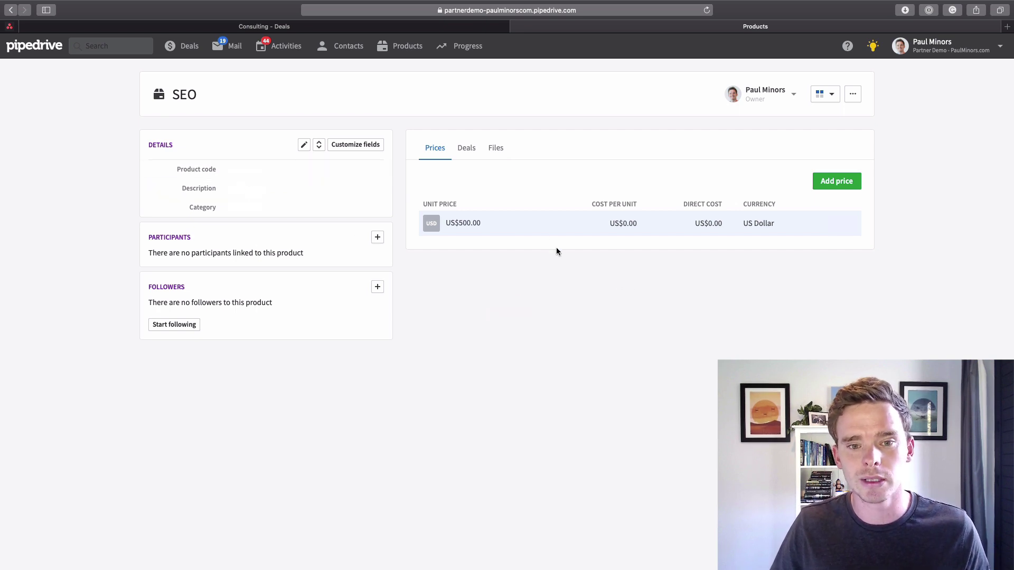
pyautogui.click(467, 149)
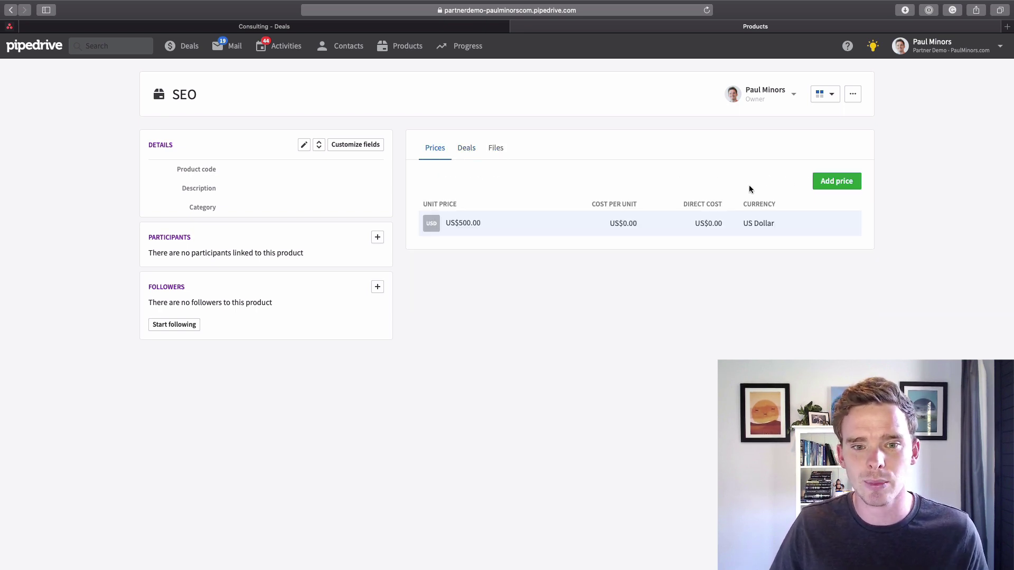
pyautogui.click(981, 48)
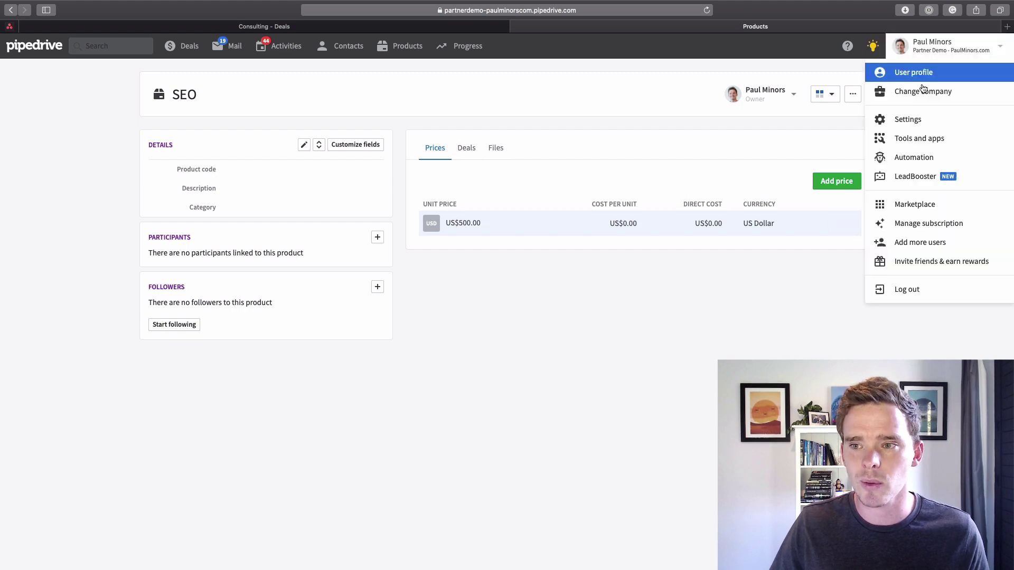
# Enable price variations in the Products tool settings, leaving product durations switched off.
pyautogui.click(901, 121)
pyautogui.click(48, 126)
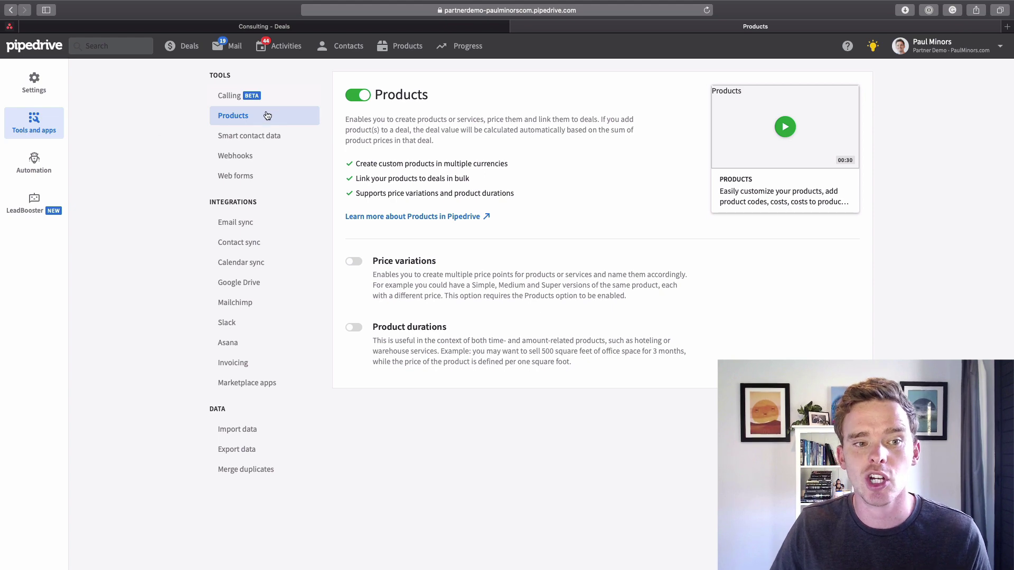
pyautogui.click(353, 261)
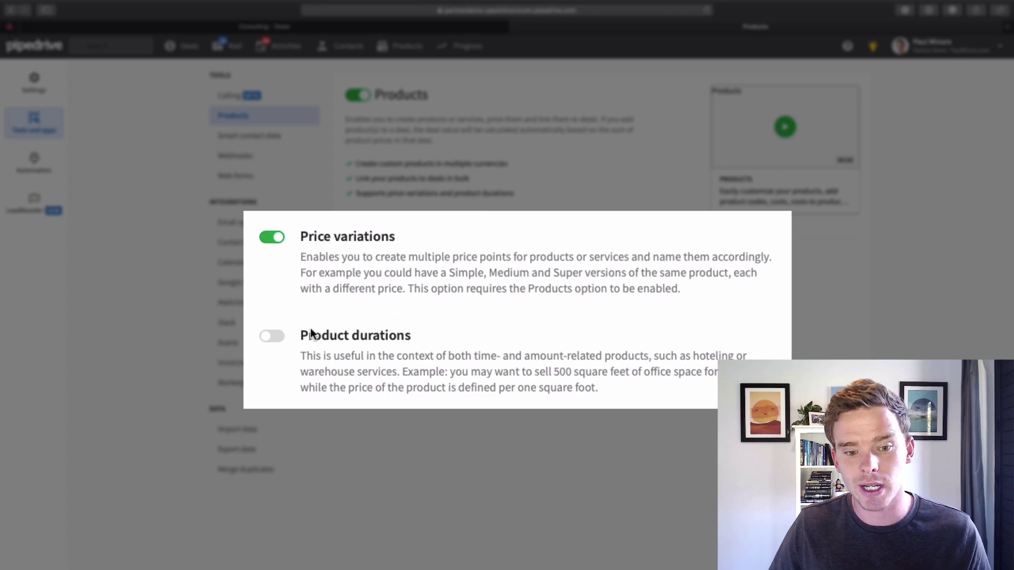
pyautogui.click(275, 338)
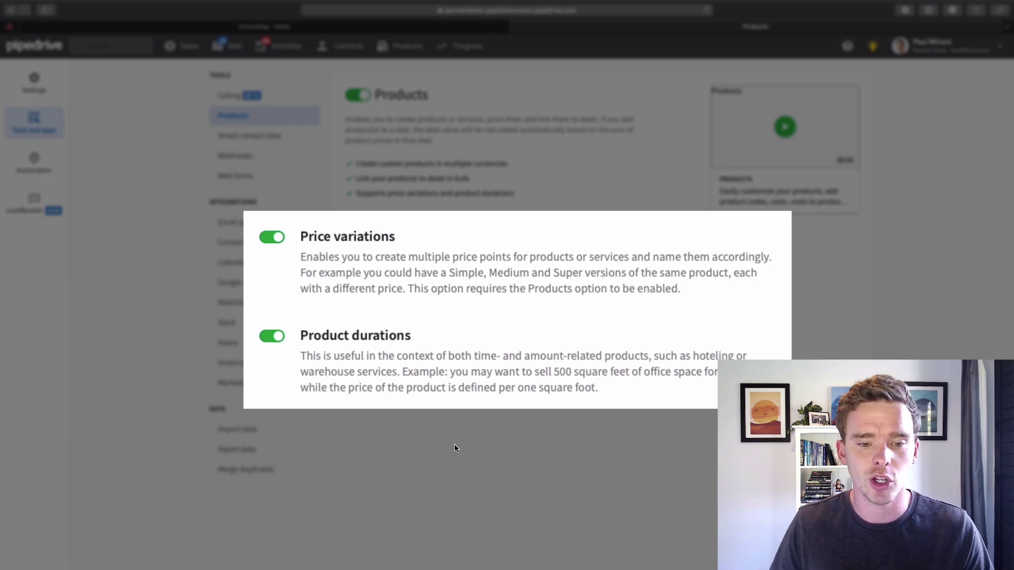
pyautogui.click(354, 327)
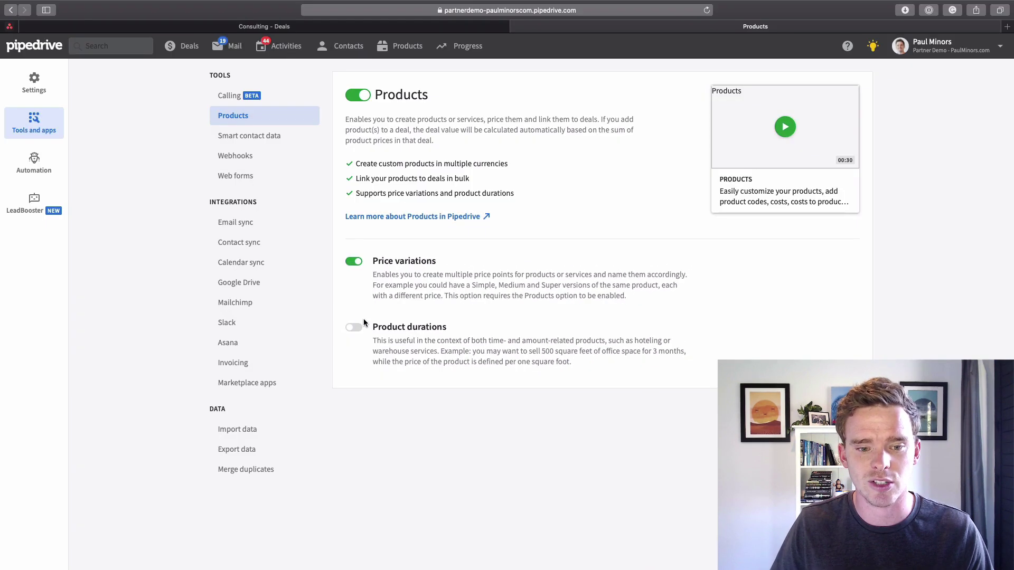
# Open SEO's price variations and add an Audit variation priced at 500.
pyautogui.click(403, 45)
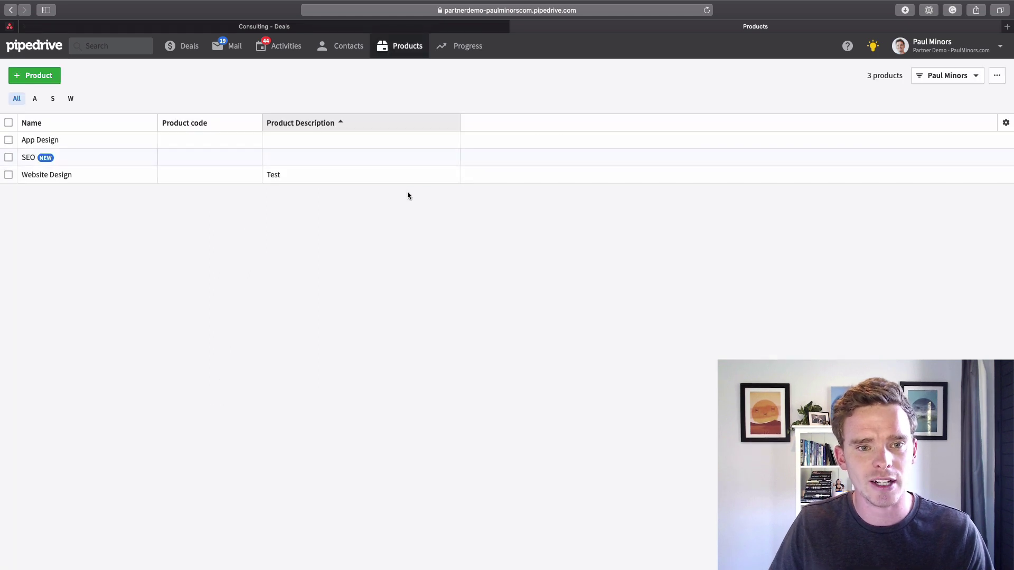
pyautogui.click(28, 157)
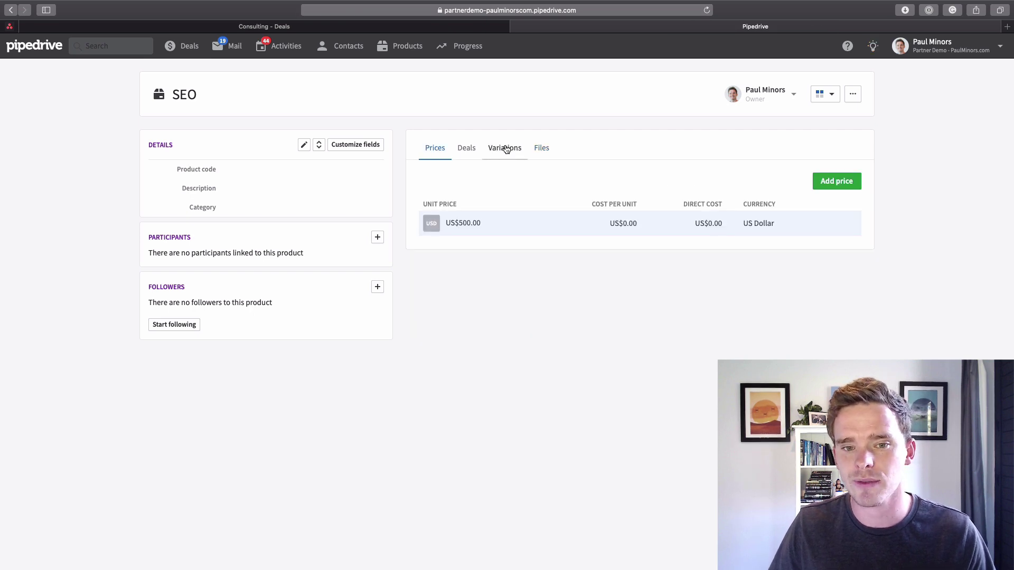
pyautogui.click(506, 150)
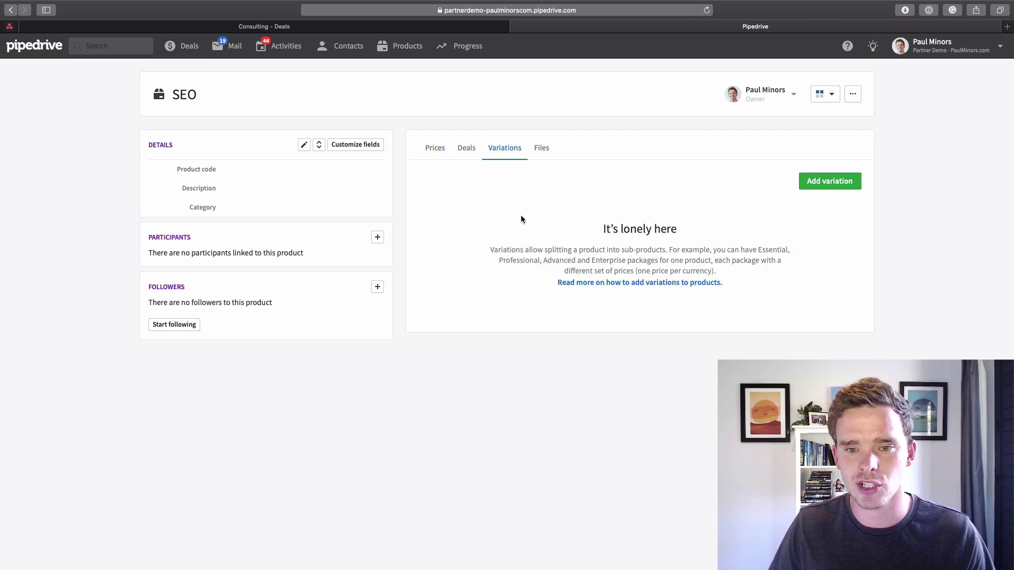
pyautogui.click(824, 186)
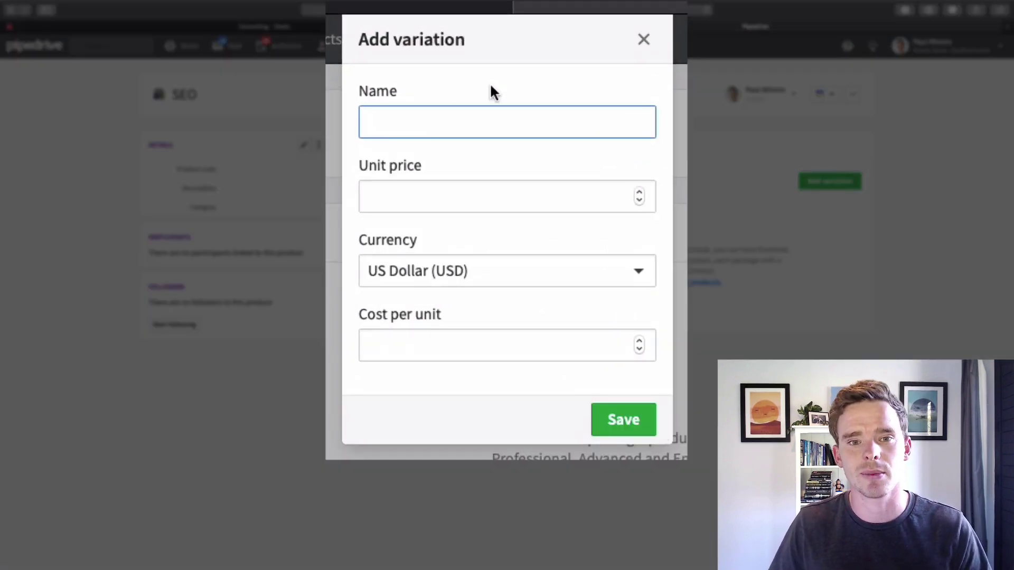
pyautogui.write('SEO')
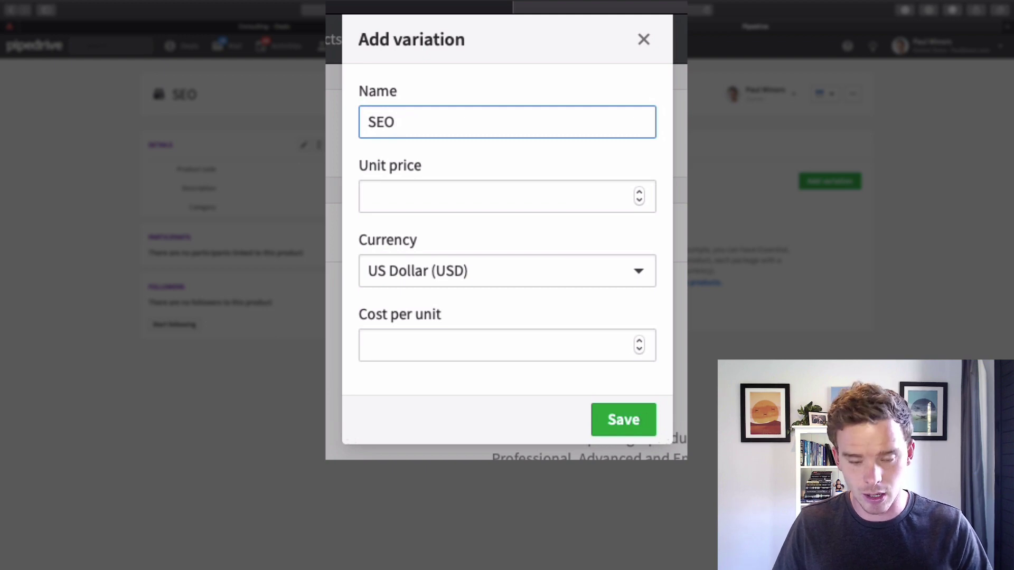
pyautogui.press('BackSpace')
pyautogui.press('BackSpace')
pyautogui.press('BackSpace')
pyautogui.press('BackSpace')
pyautogui.write('Audit')
pyautogui.click(487, 199)
pyautogui.write('500')
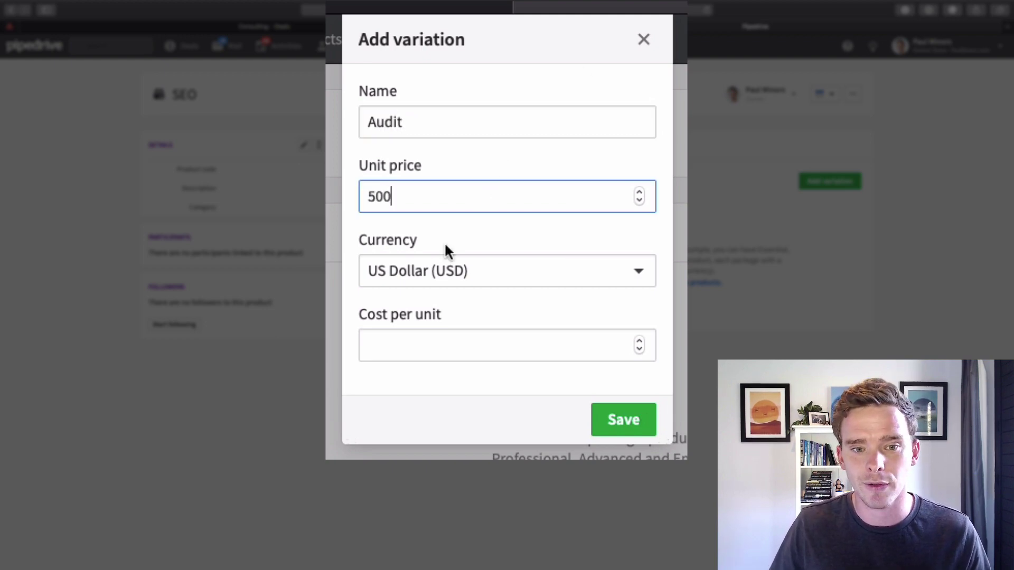
pyautogui.click(626, 429)
# Add SEO variations Keyword Research at 1000 and Link Building at 1500.
pyautogui.click(815, 182)
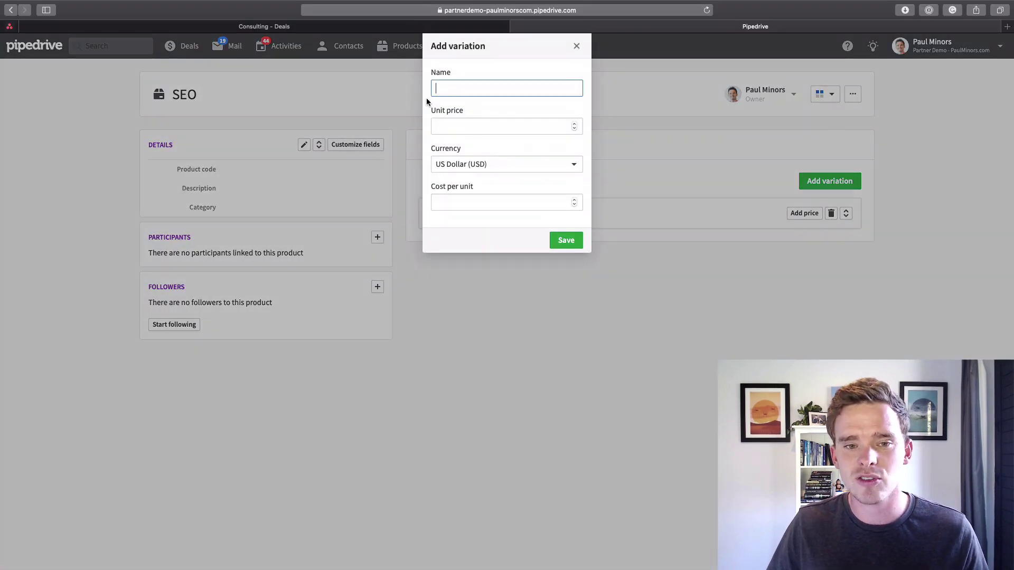
pyautogui.write('Keywords')
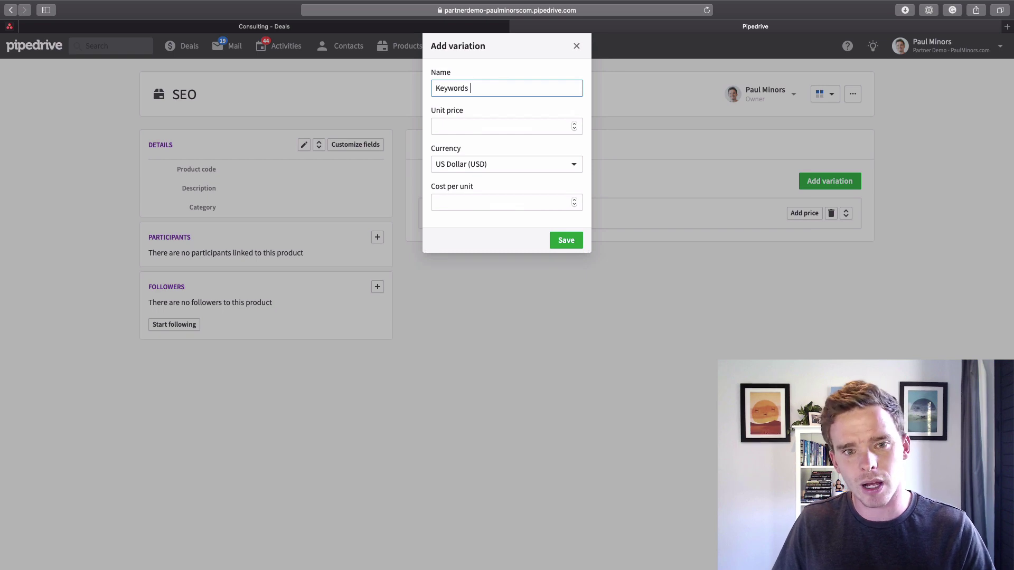
pyautogui.press('BackSpace')
pyautogui.press('BackSpace')
pyautogui.write('Research')
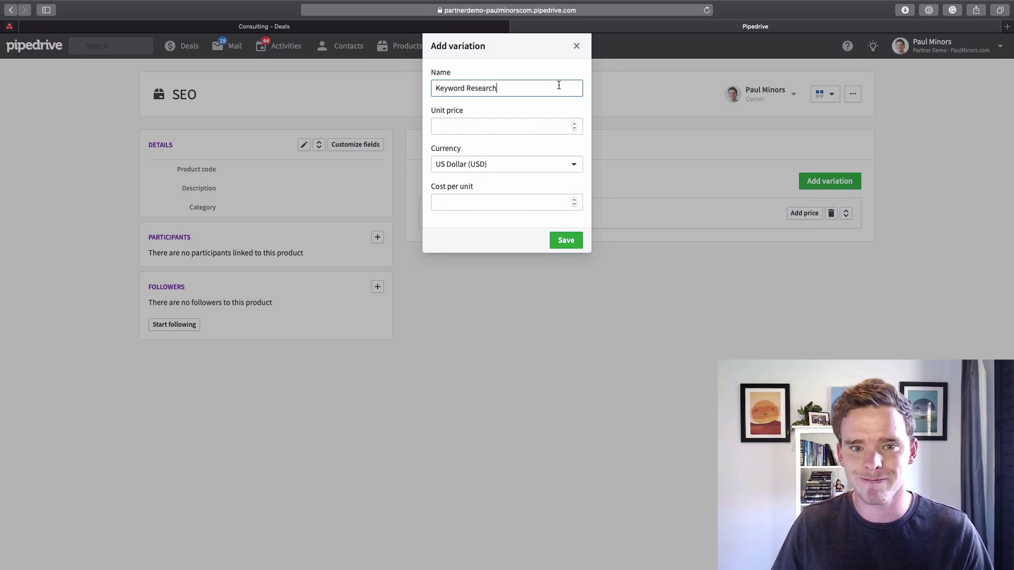
pyautogui.press('Tab')
pyautogui.write('1000')
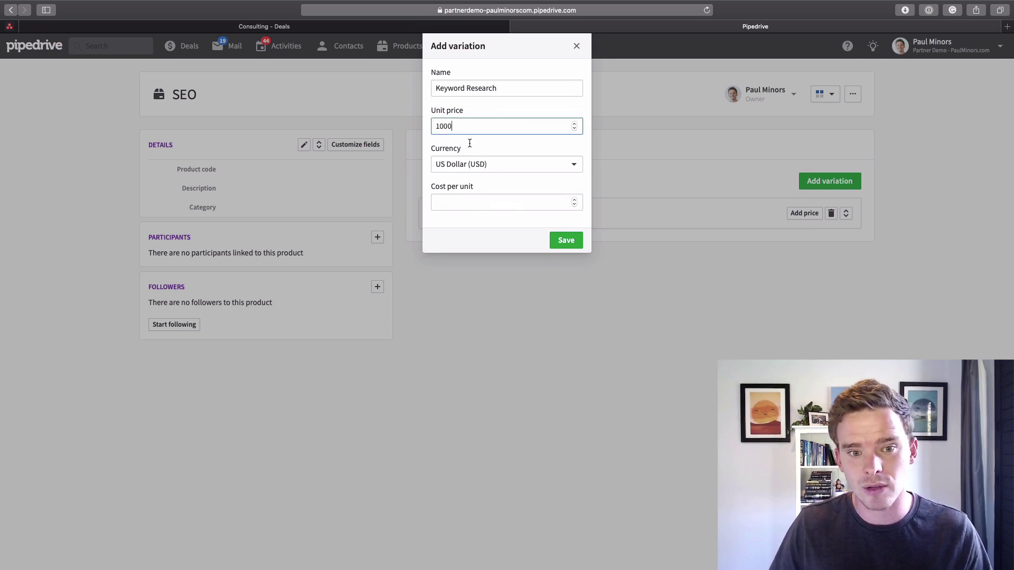
pyautogui.click(566, 240)
pyautogui.click(829, 180)
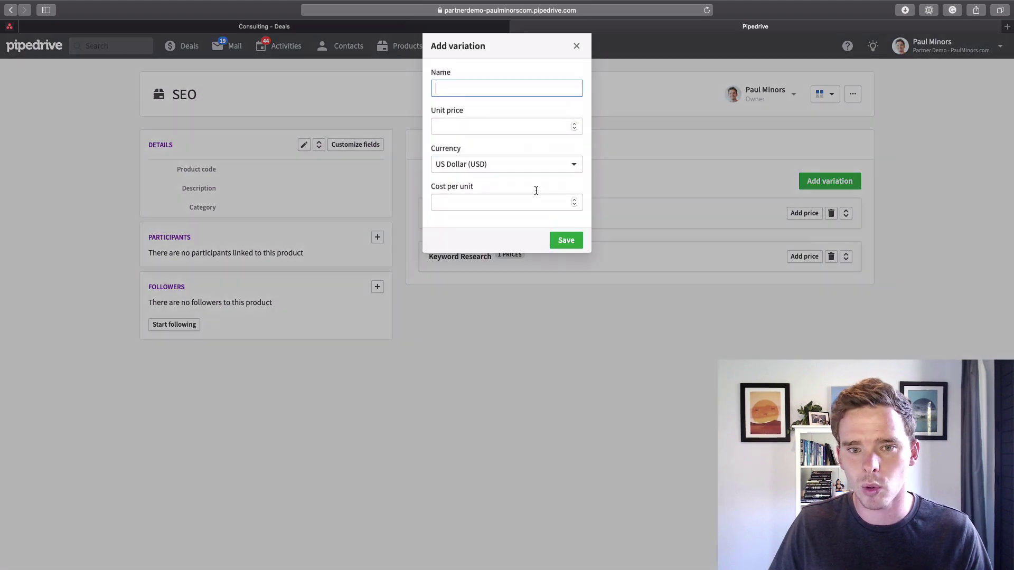
pyautogui.write('Link Bui')
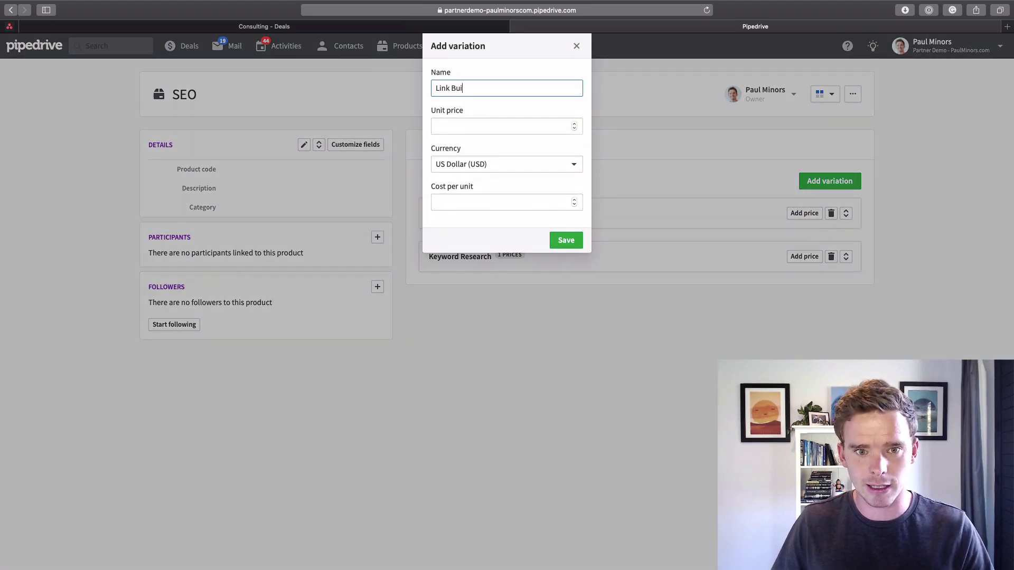
pyautogui.write('lding')
pyautogui.click(494, 128)
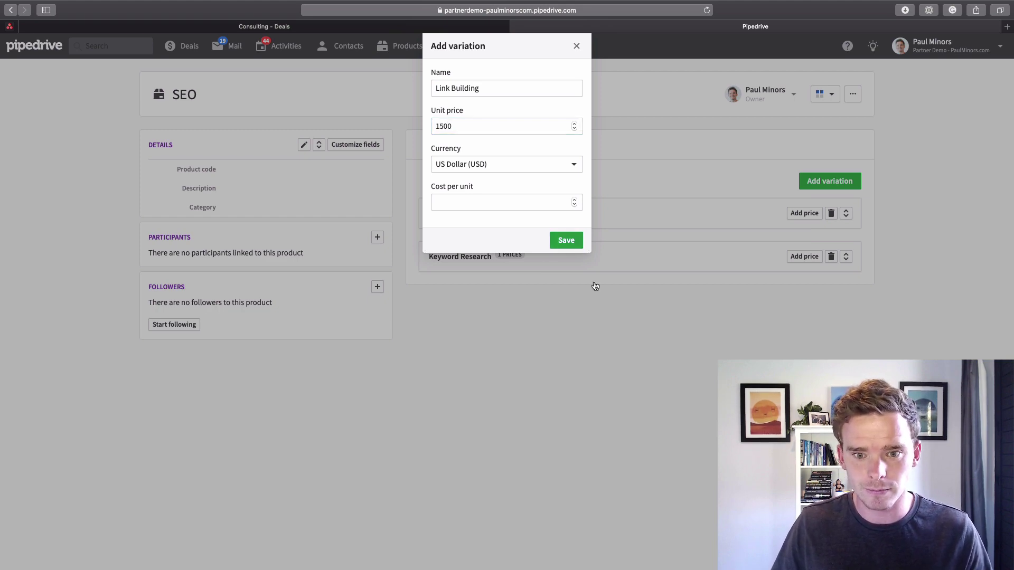
pyautogui.click(557, 243)
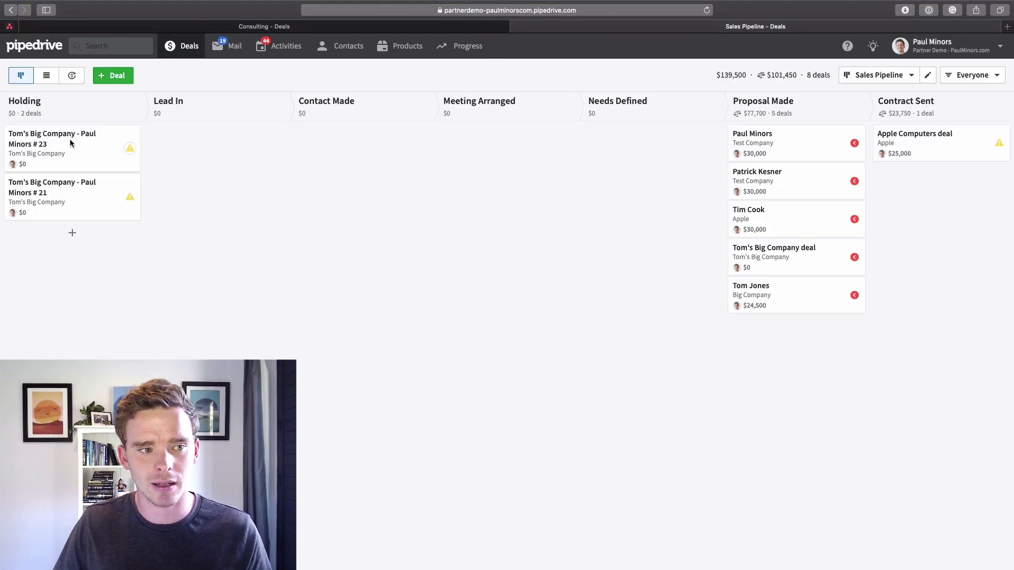
# Add Website Design at price 10000 as the first product line on the Tom's Big Company #23 deal.
pyautogui.click(78, 142)
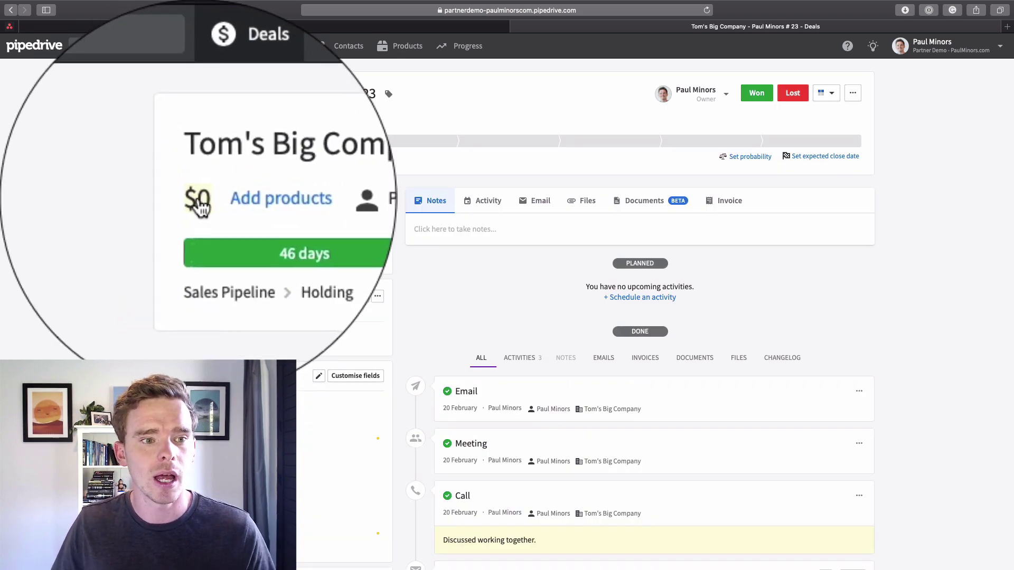
pyautogui.click(197, 117)
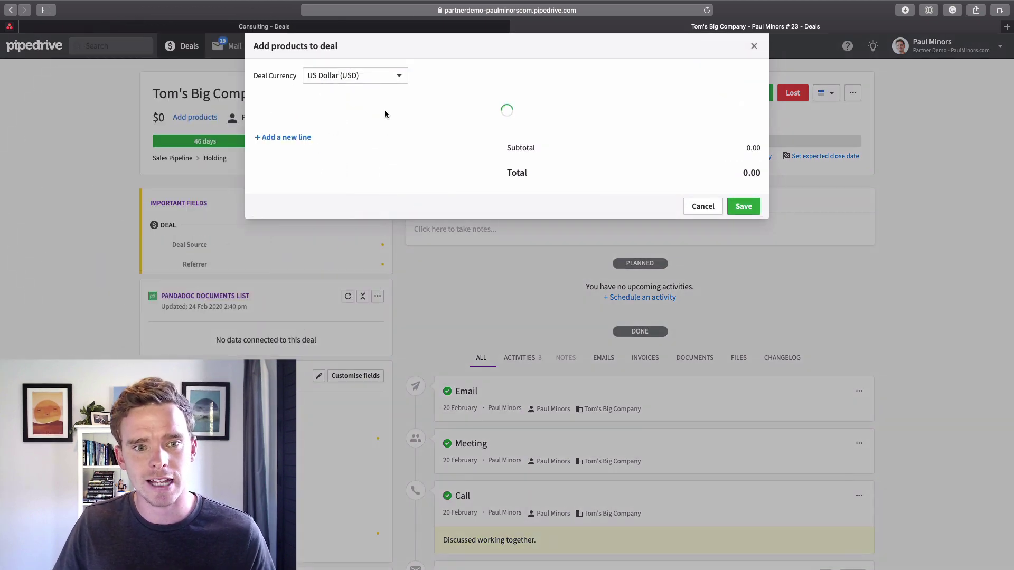
pyautogui.click(351, 122)
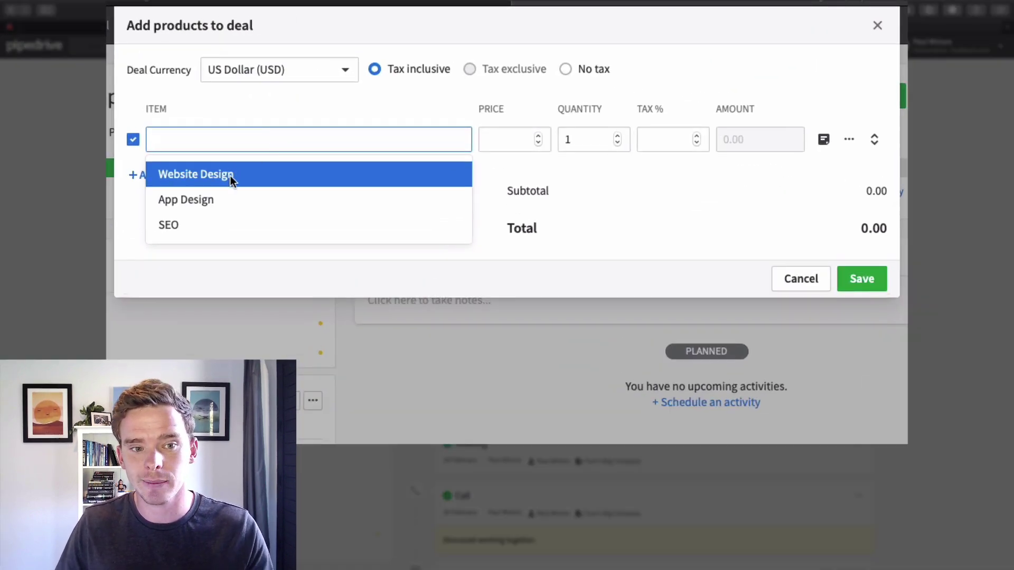
pyautogui.click(230, 176)
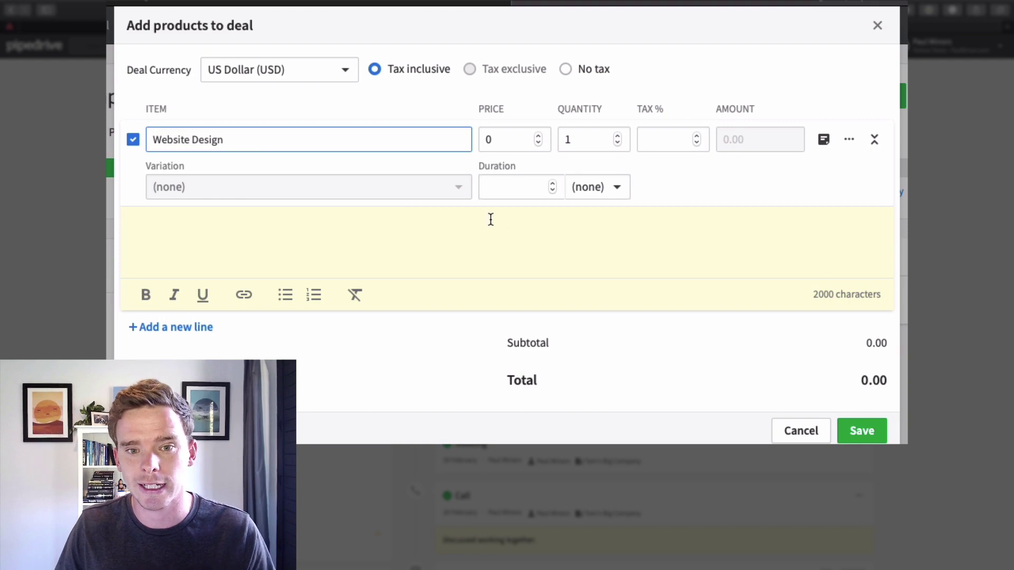
pyautogui.click(508, 140)
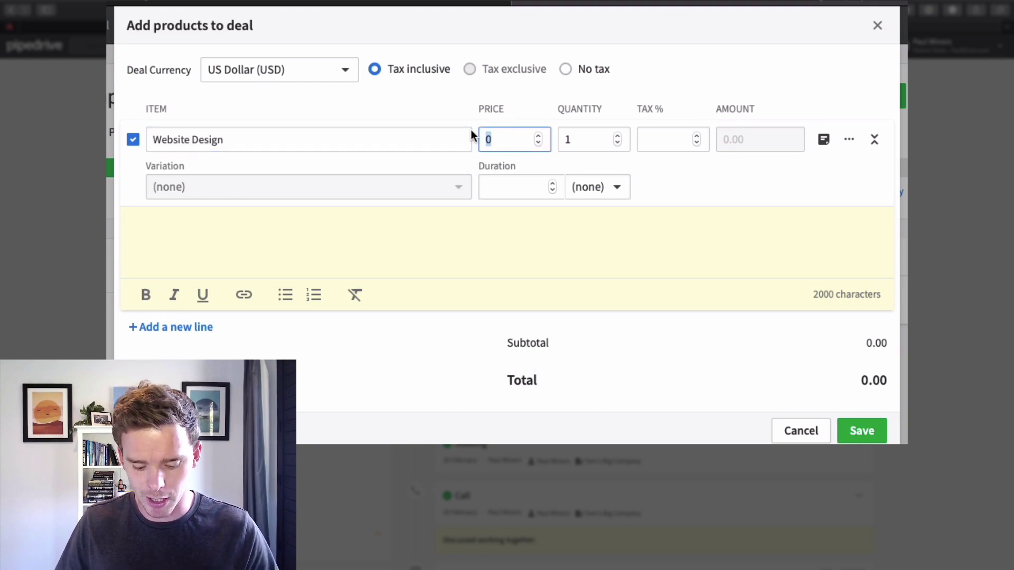
pyautogui.write('10000')
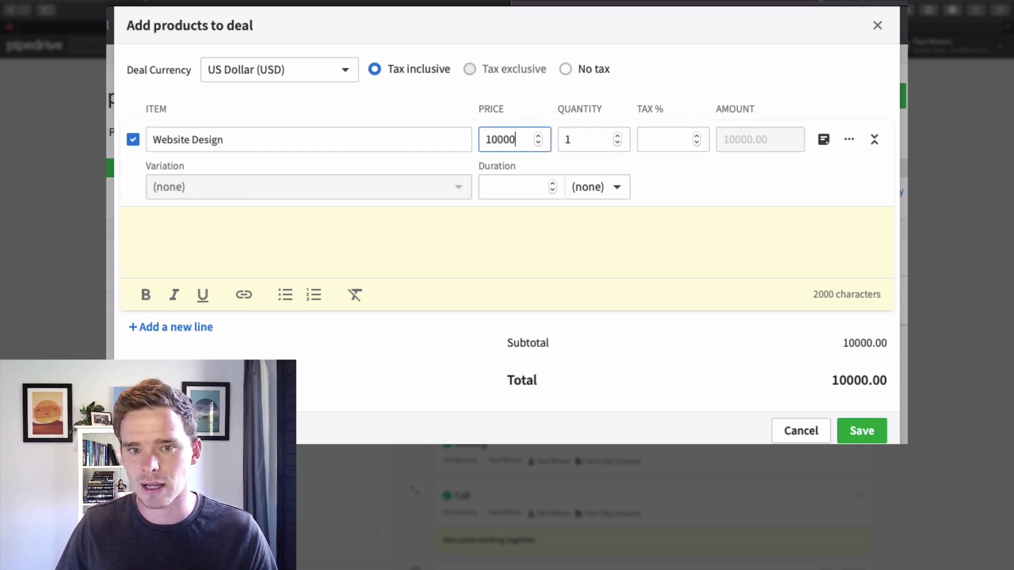
pyautogui.click(721, 190)
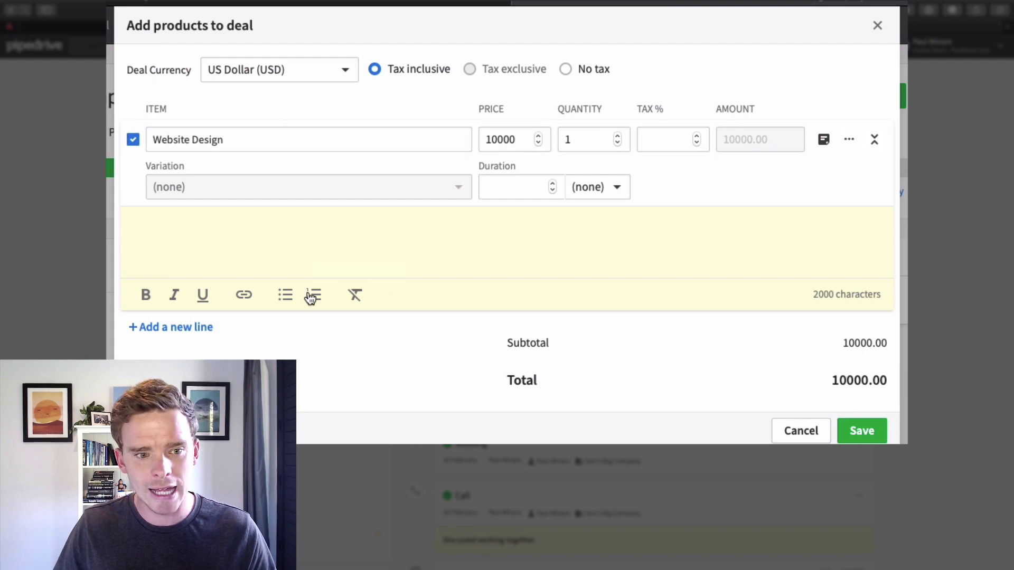
pyautogui.click(198, 328)
# Set the new line's product to SEO with the Link Building variation.
pyautogui.click(211, 176)
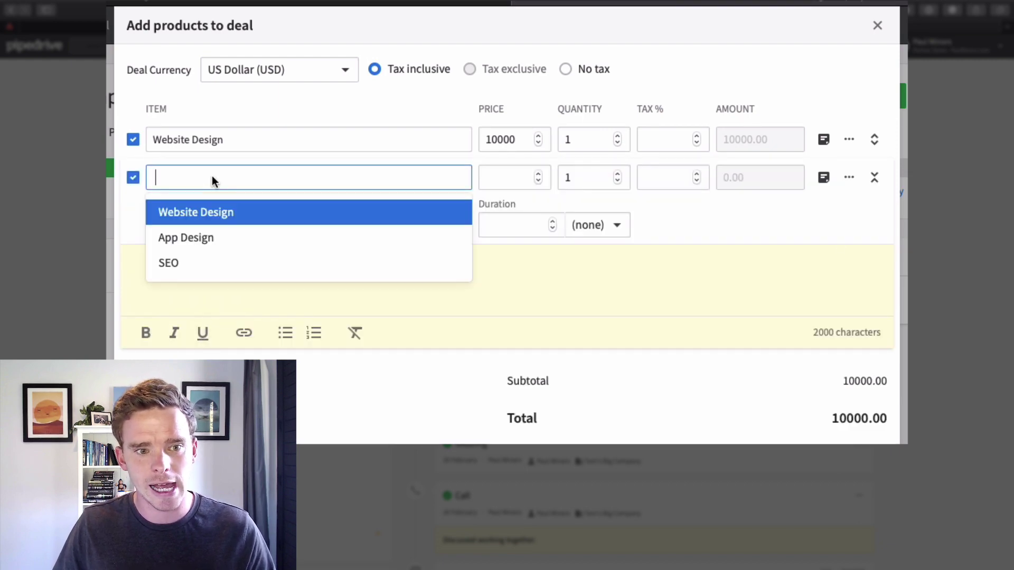
pyautogui.click(170, 265)
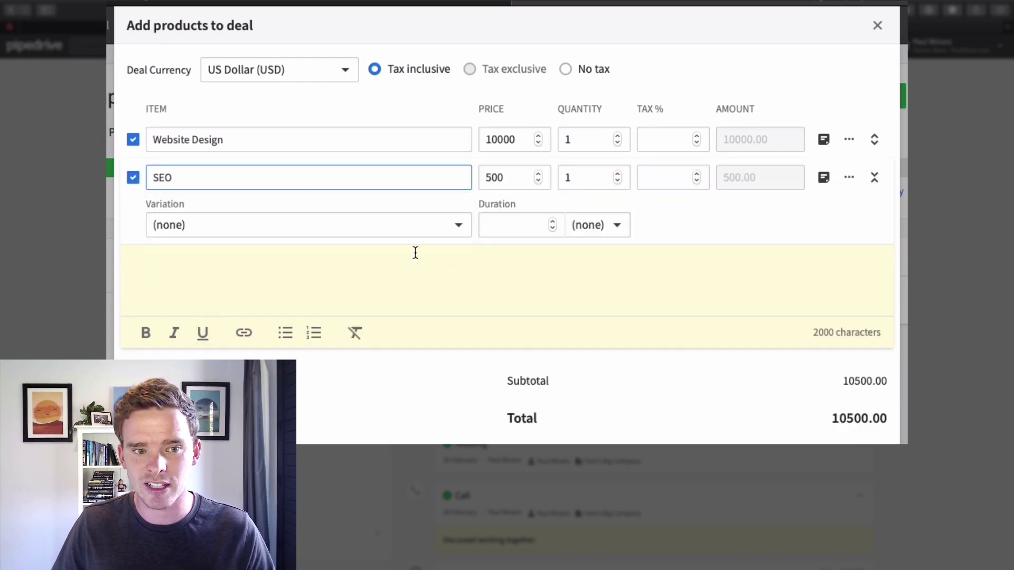
pyautogui.click(330, 226)
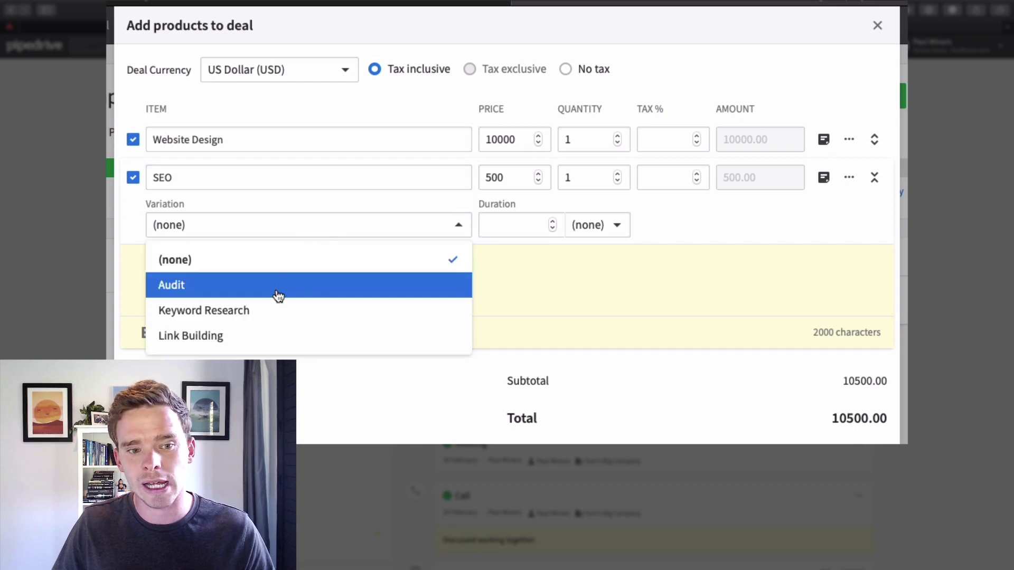
pyautogui.click(264, 341)
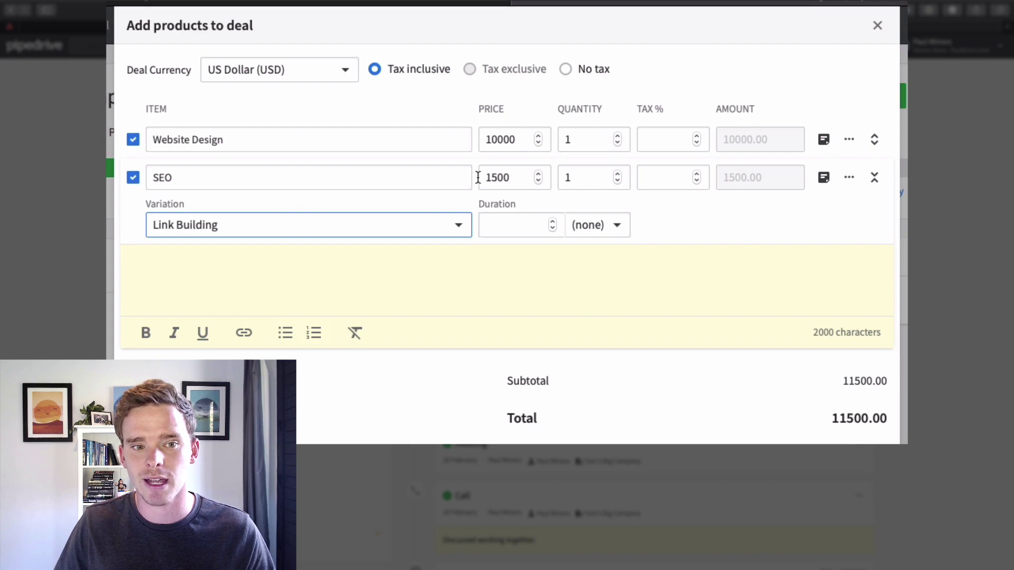
pyautogui.click(197, 230)
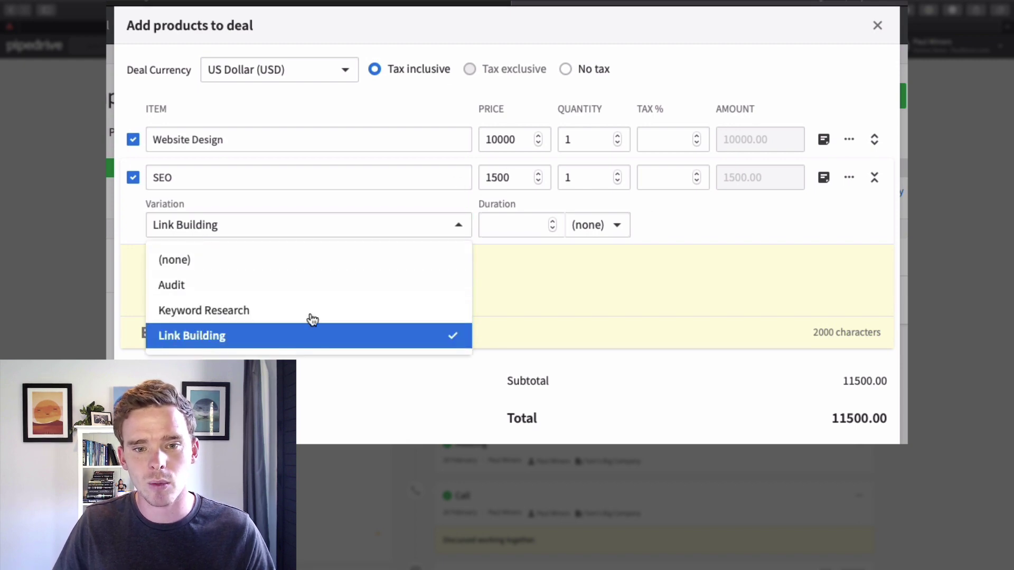
# Set the SEO line quantity to 6, bringing the deal value to 19000.
pyautogui.click(595, 182)
pyautogui.press('BackSpace')
pyautogui.write('3')
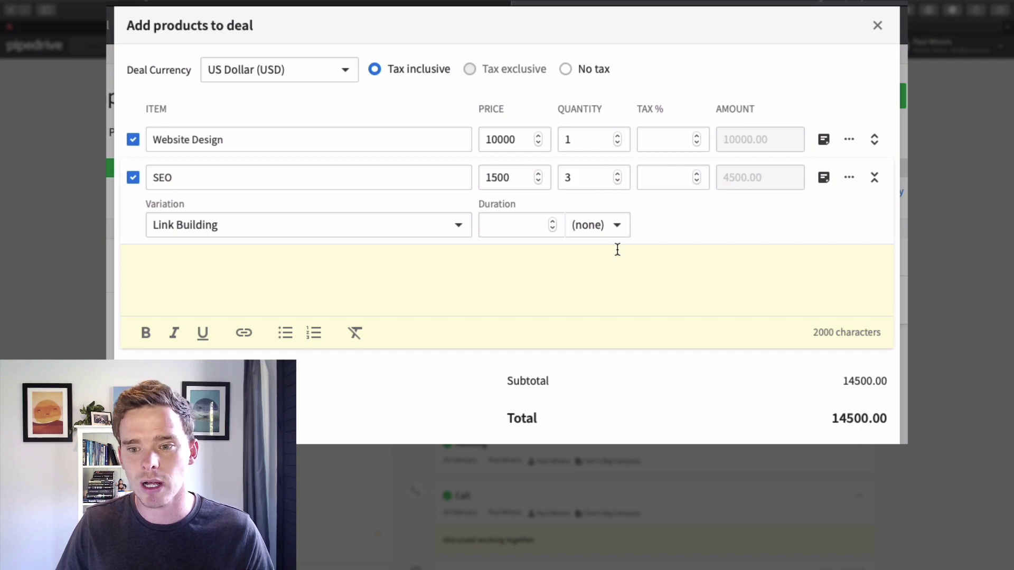
pyautogui.doubleClick(841, 418)
pyautogui.click(736, 415)
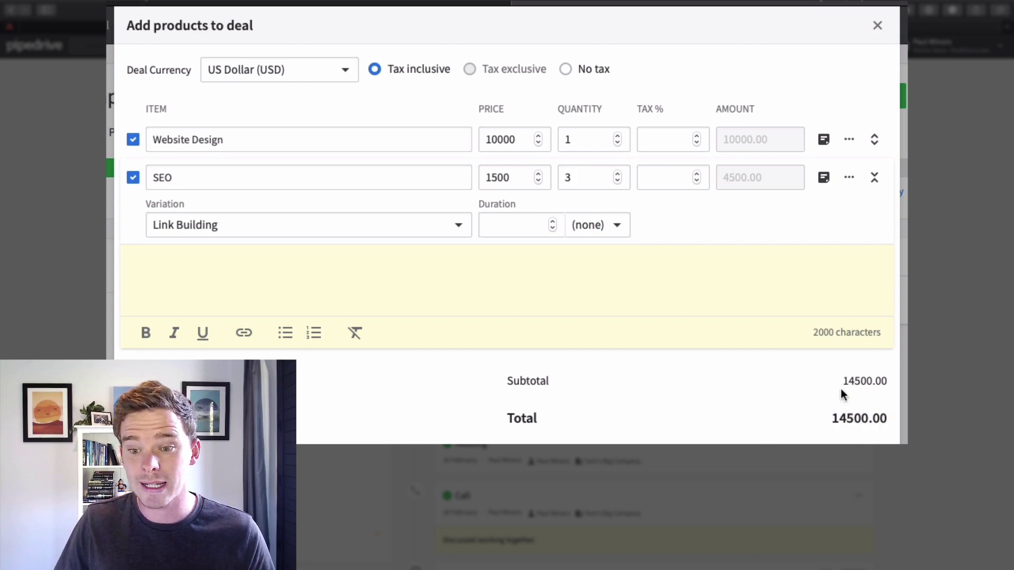
pyautogui.doubleClick(574, 176)
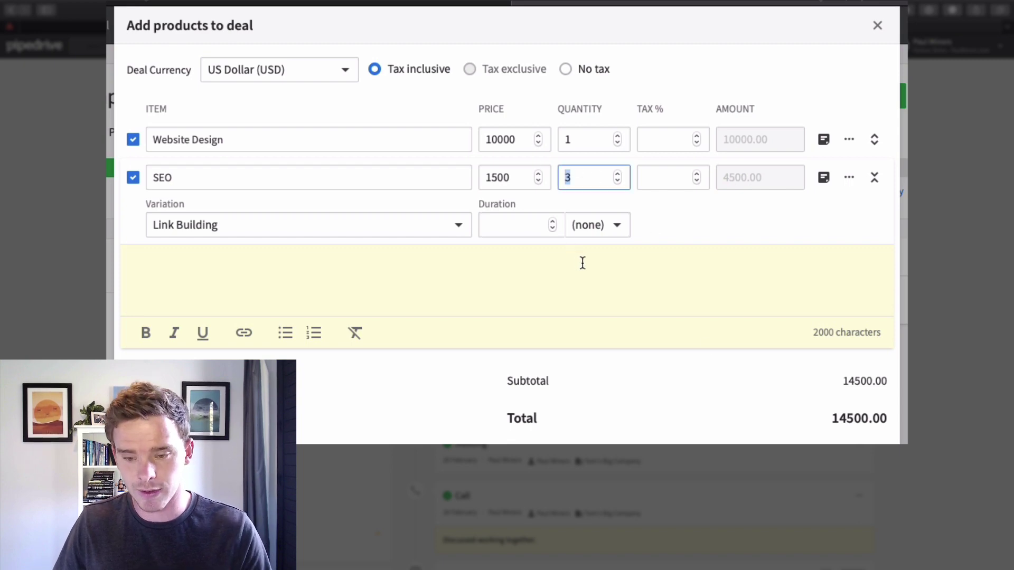
pyautogui.write('6')
pyautogui.click(787, 374)
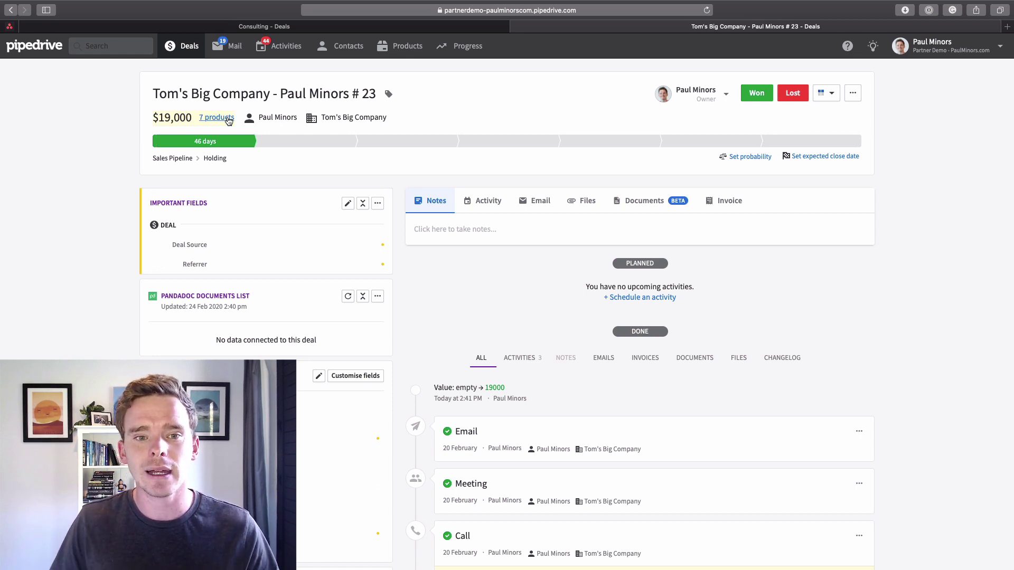
# Move the deal to the Contract Sent stage and mark it won.
pyautogui.click(775, 142)
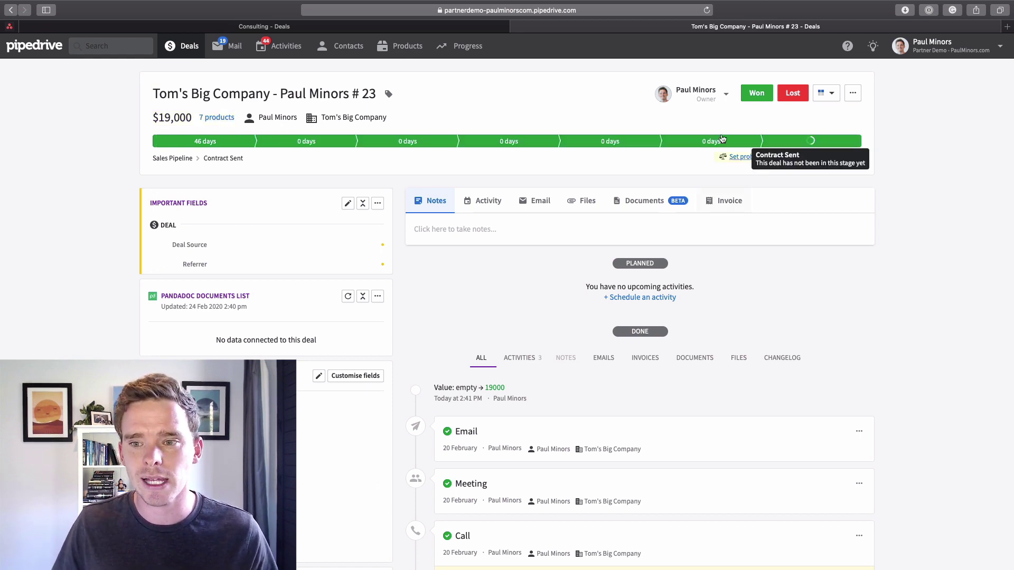
pyautogui.click(756, 92)
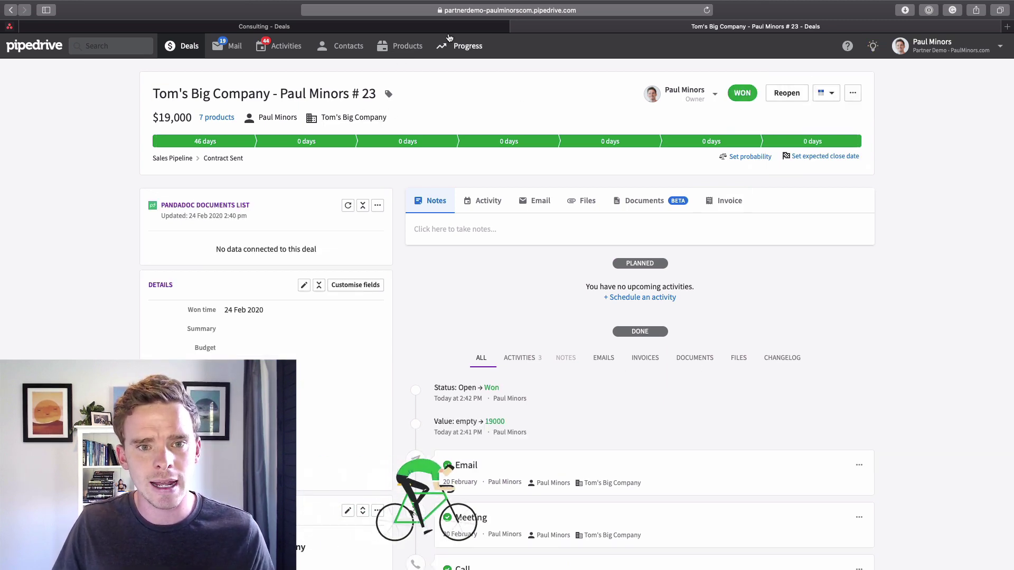
# Open the Deals won by products report for this year, showing February's SEO 6, App Design 5, Website Design 1.
pyautogui.moveTo(459, 46)
pyautogui.click(451, 100)
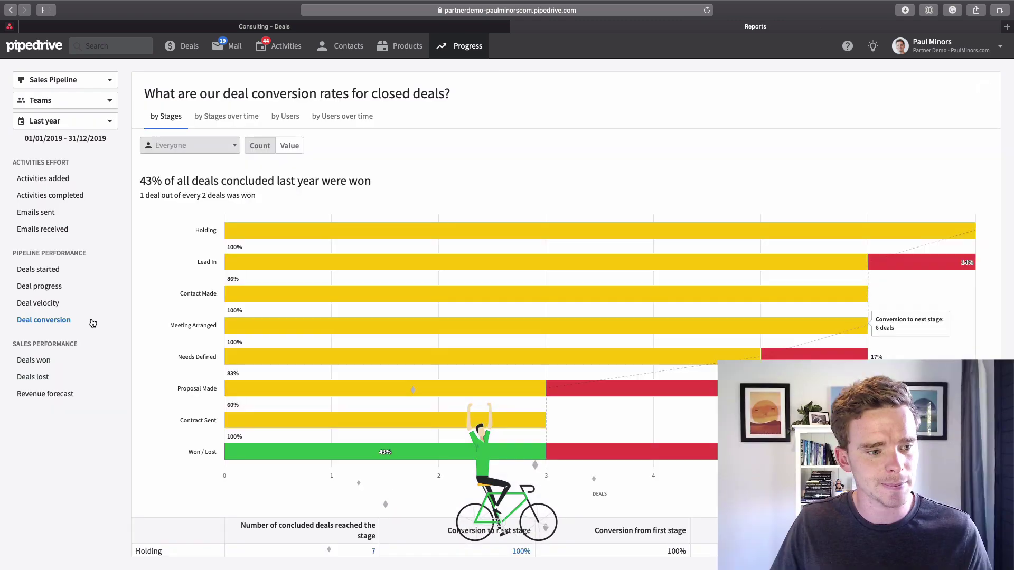
pyautogui.click(53, 360)
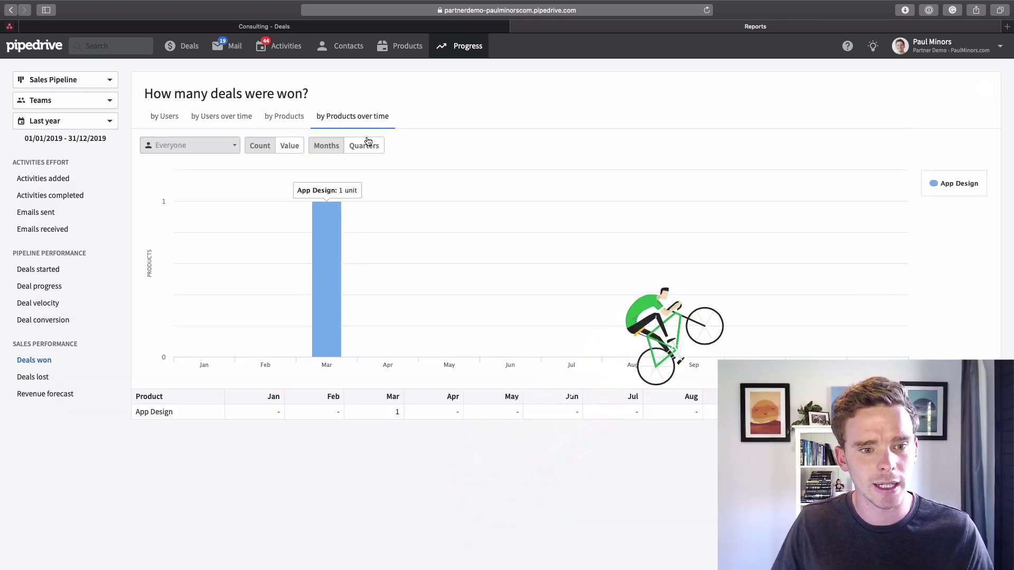
pyautogui.click(109, 123)
pyautogui.click(73, 279)
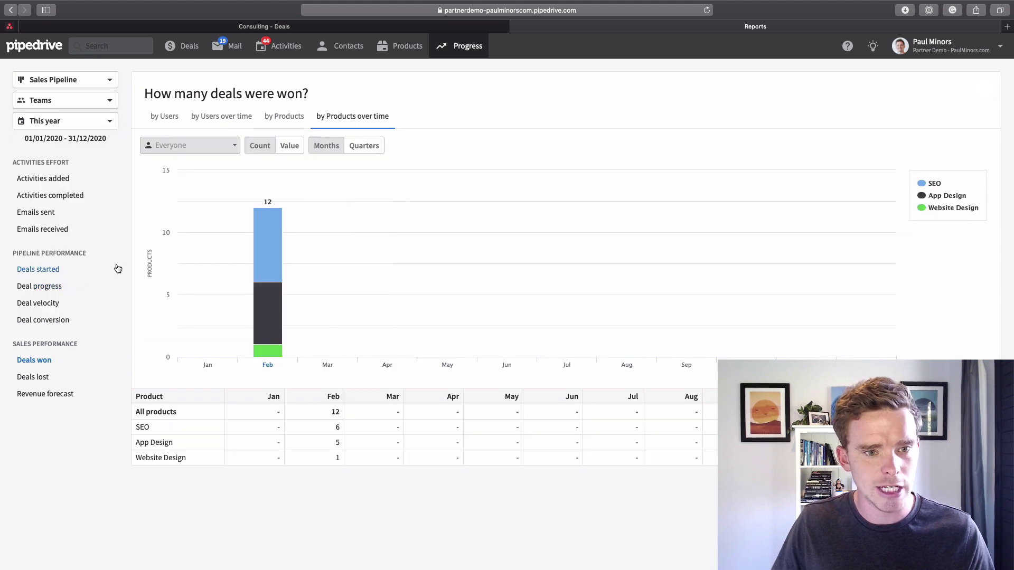
pyautogui.moveTo(255, 338)
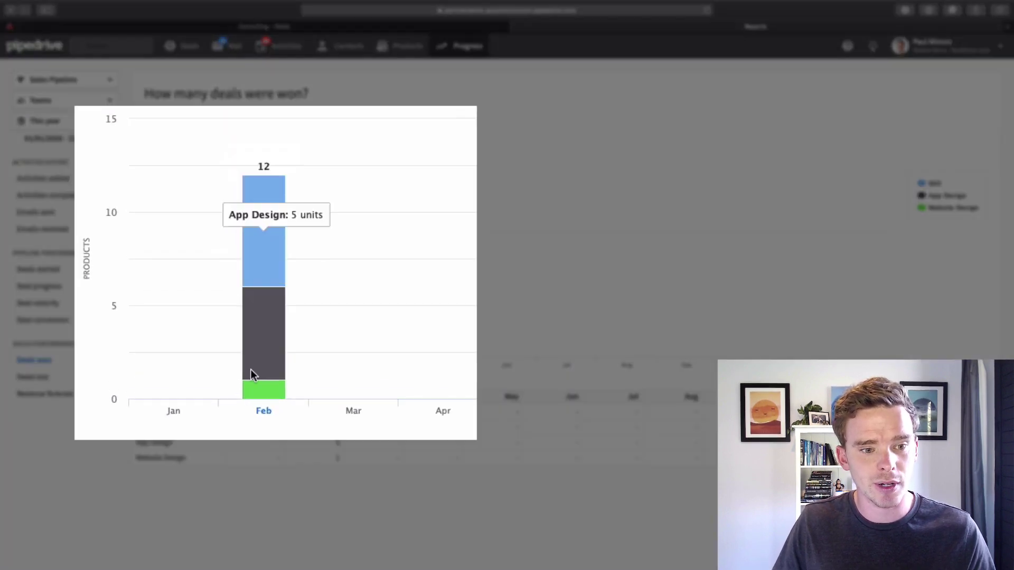
pyautogui.moveTo(287, 239)
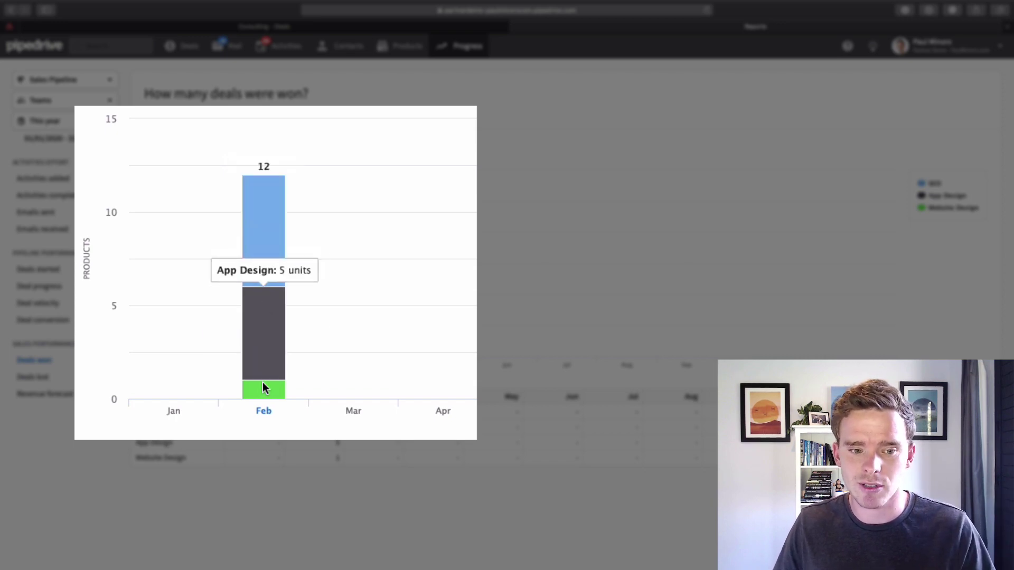
pyautogui.moveTo(262, 383)
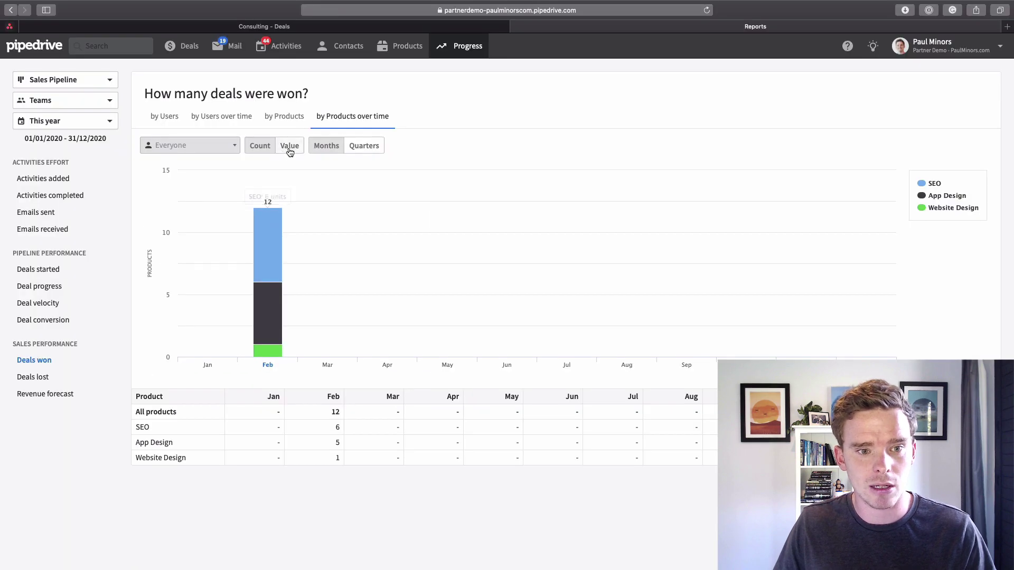
# Switch the deals-won report to measure by value, showing February at $119K.
pyautogui.click(289, 150)
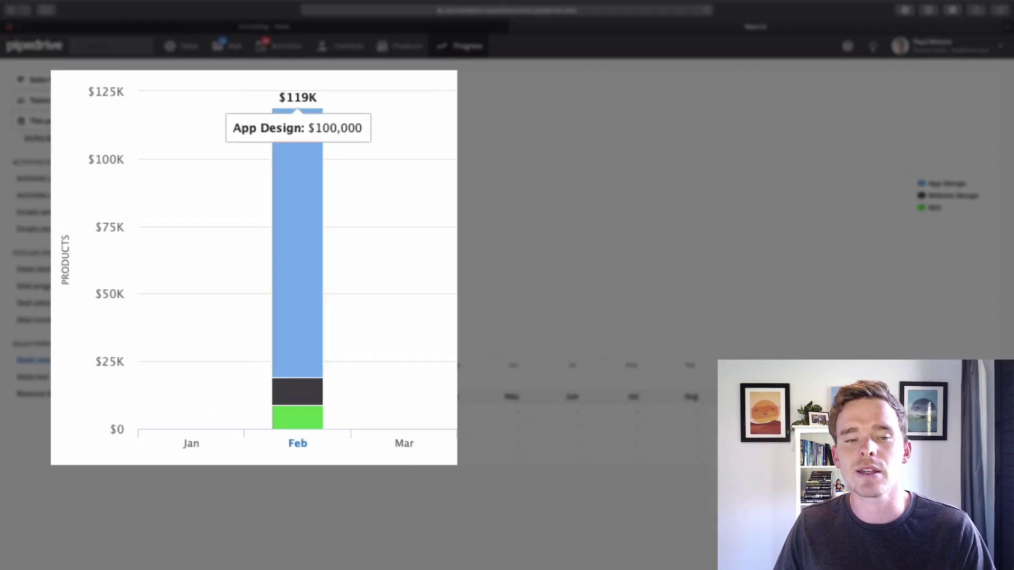